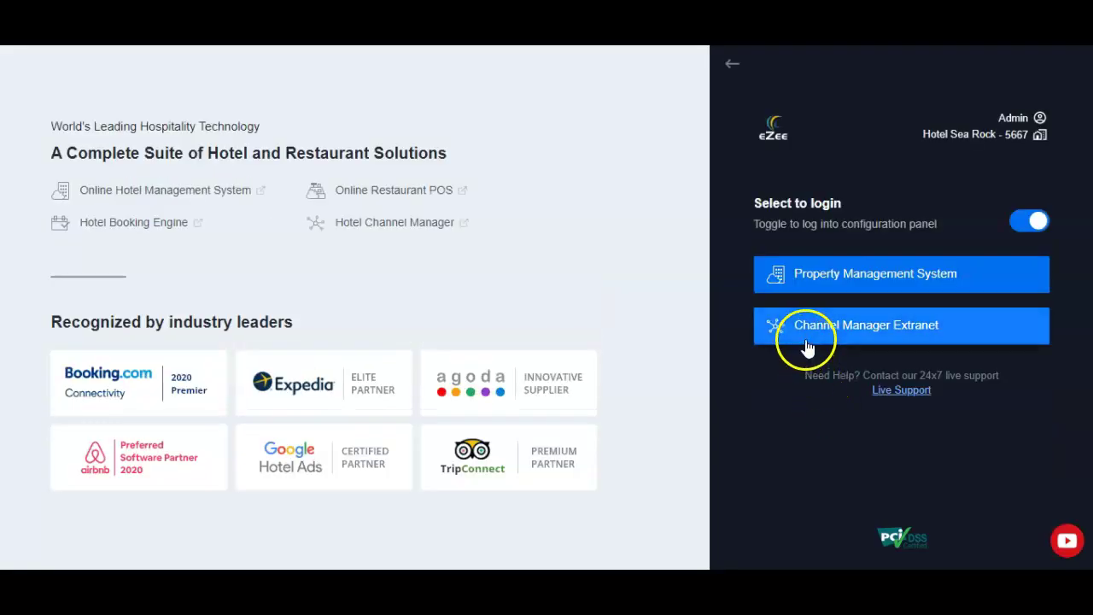
# Open the Channel Manager Extranet and its Rates & Inventory grid for 6–19 April
pyautogui.click(805, 339)
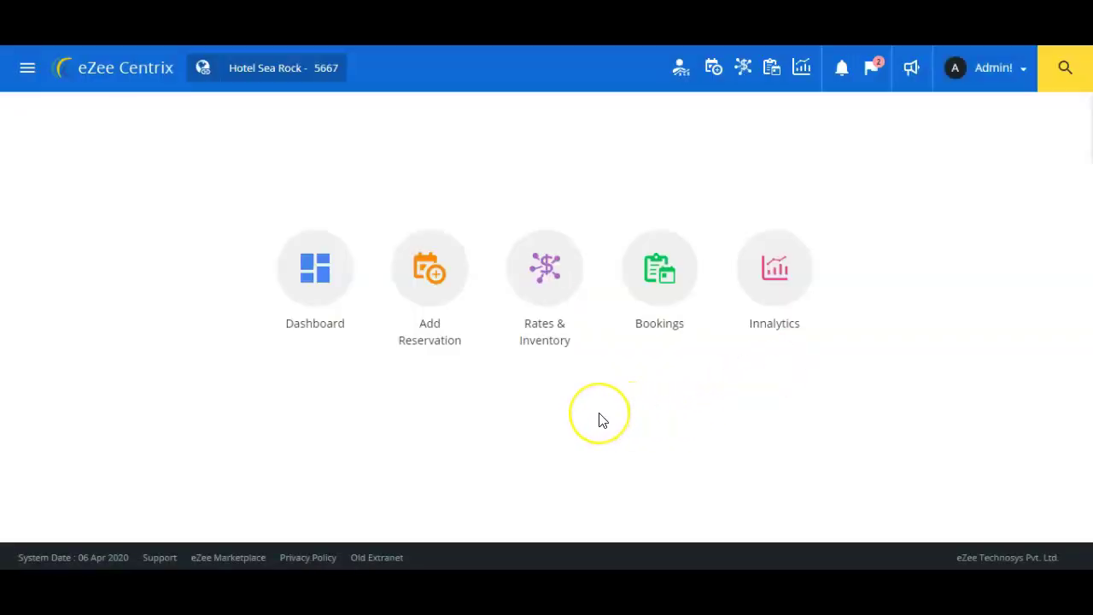
pyautogui.click(545, 287)
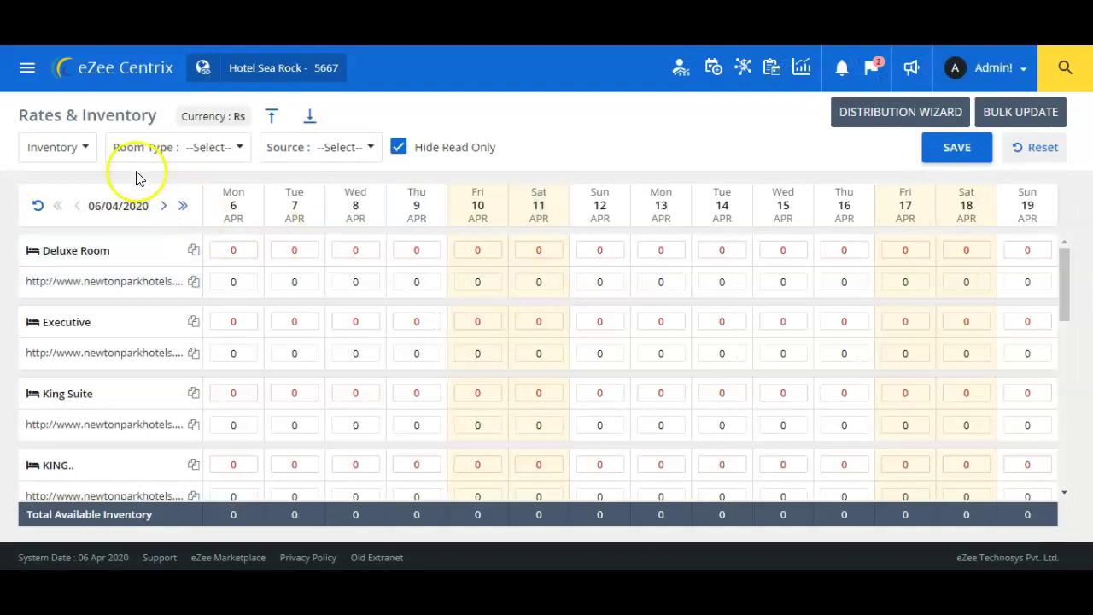
# Switch the grid view from inventory to Rates
pyautogui.click(74, 145)
pyautogui.click(48, 182)
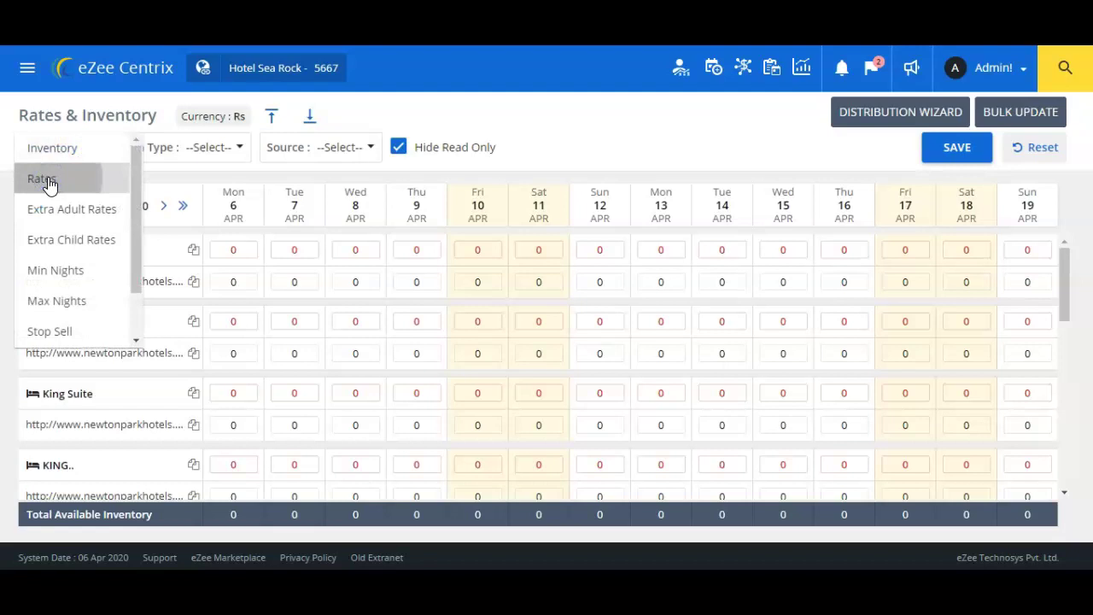
pyautogui.click(48, 181)
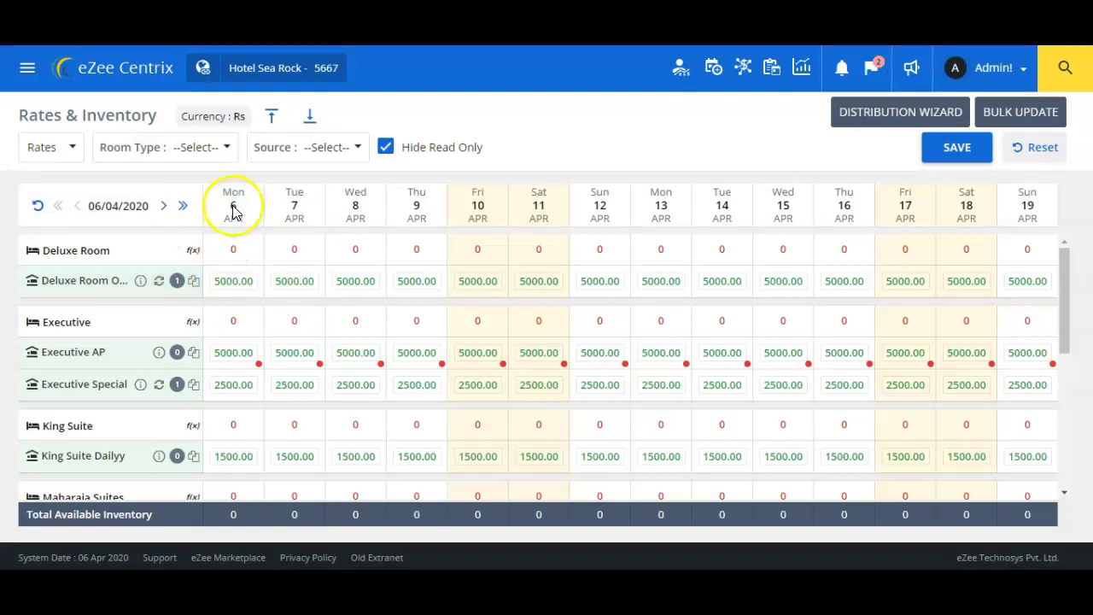
# Change the Deluxe Room rate for Mon 6 April from 5000.00 to 1000.00 and save
pyautogui.click(233, 289)
pyautogui.press('BackSpace')
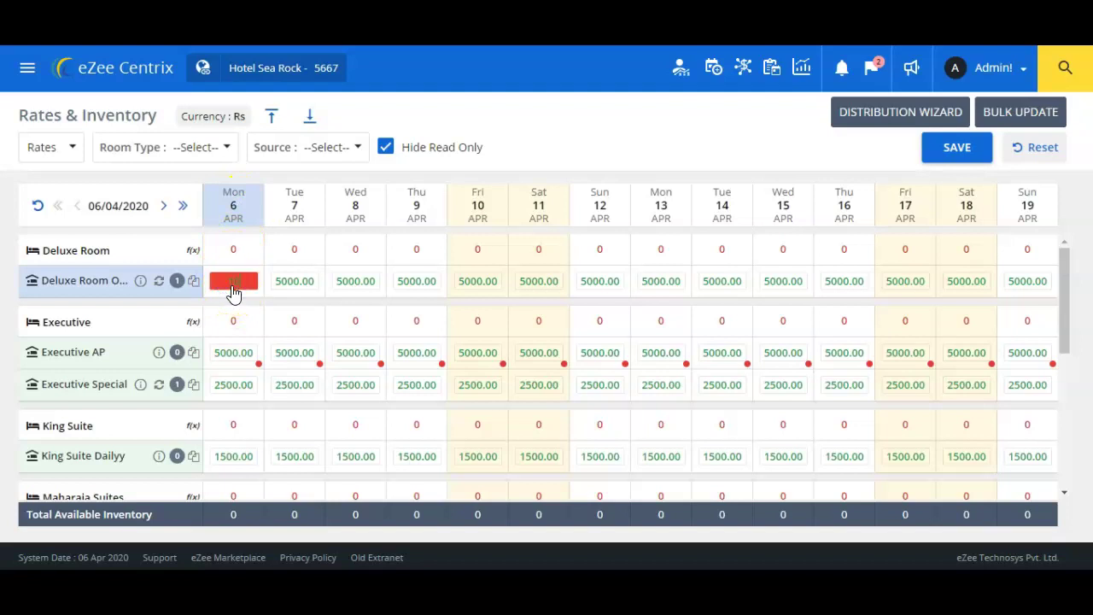
pyautogui.click(939, 154)
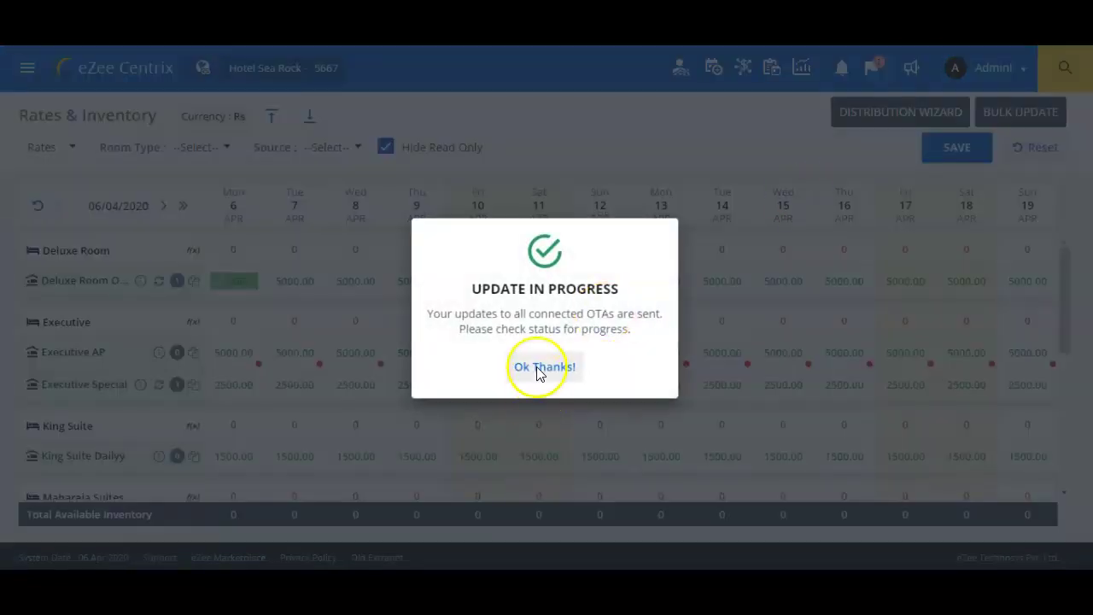
pyautogui.click(538, 368)
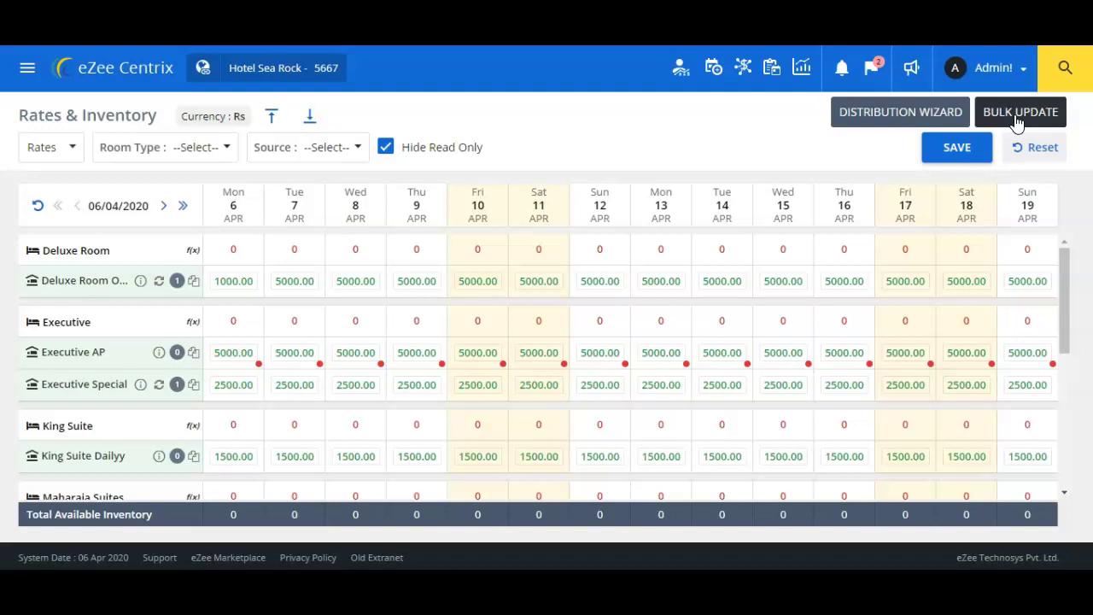
# Start a Bulk Update for source OTA Common Pool and the Executive room type
pyautogui.click(1016, 123)
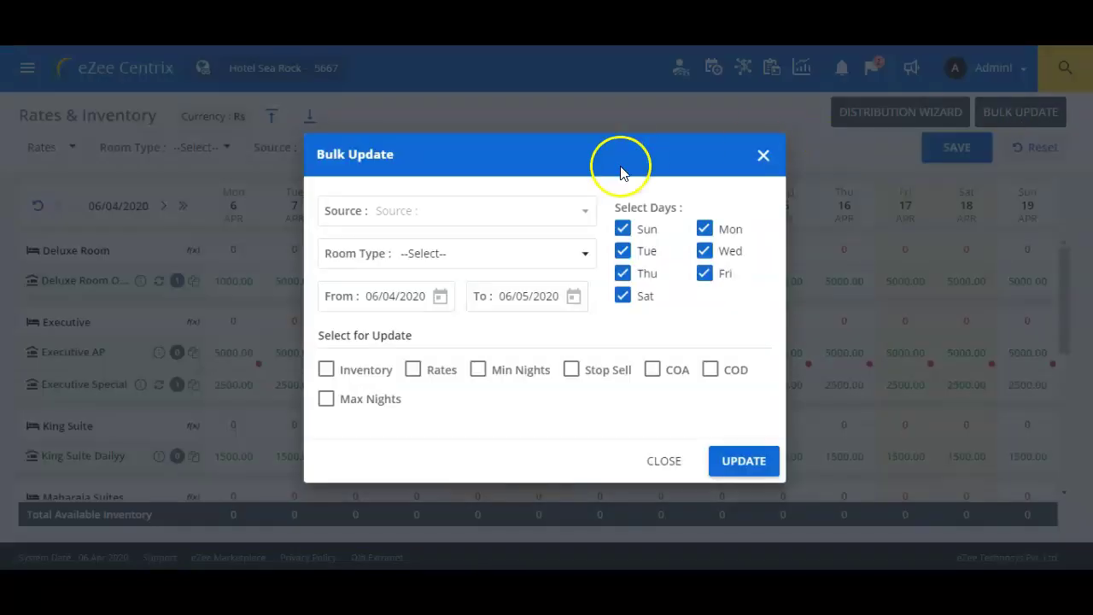
pyautogui.click(419, 219)
pyautogui.click(438, 215)
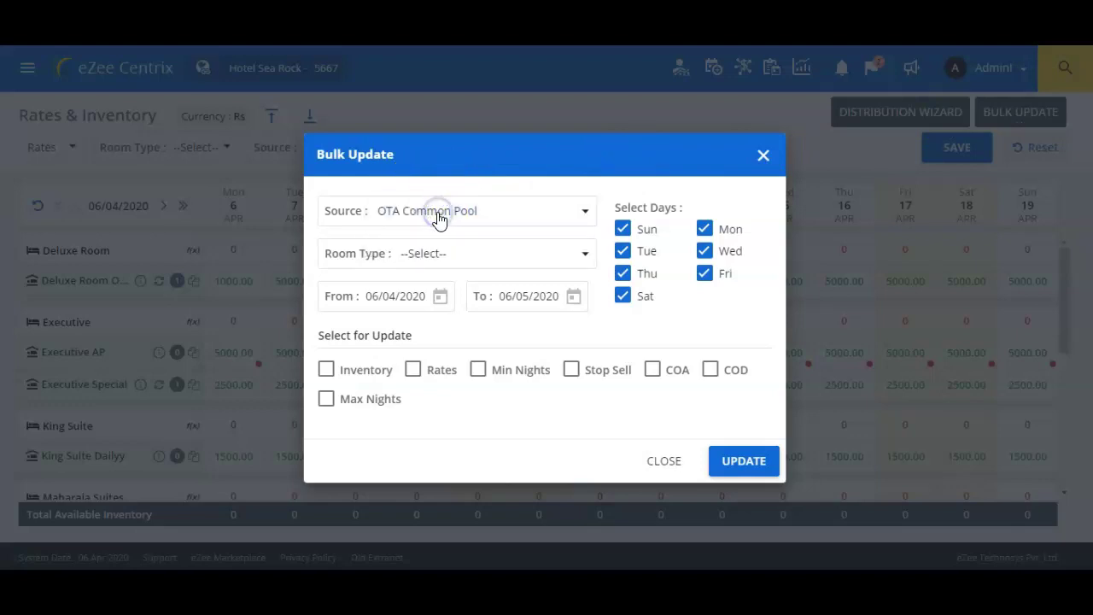
pyautogui.click(439, 254)
pyautogui.click(446, 314)
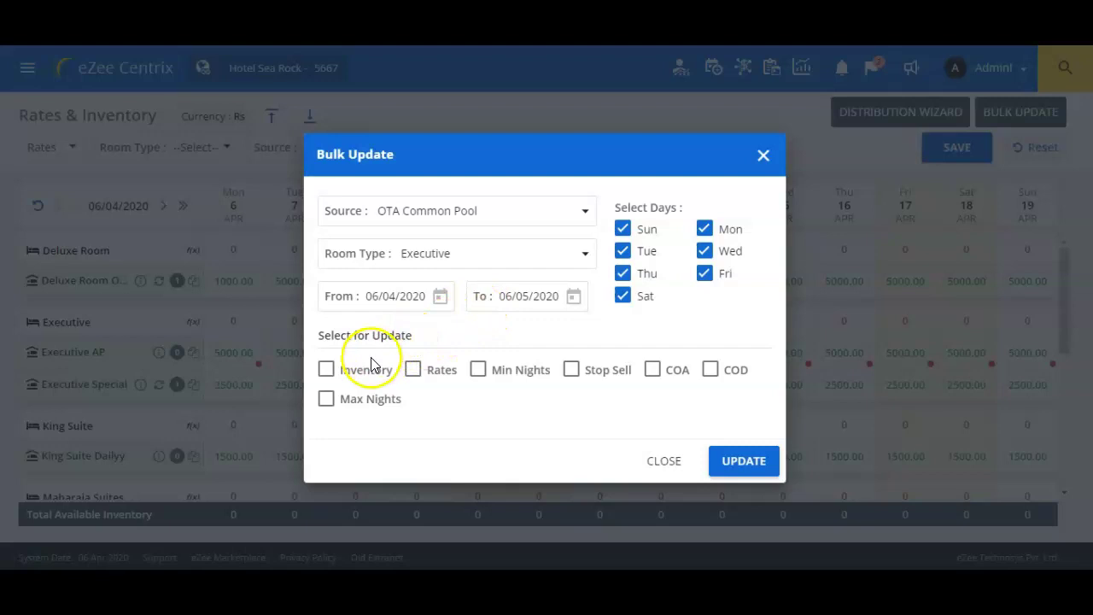
# Bulk update Executive AP rates to base 2500, adult 1000, child 500
pyautogui.click(415, 372)
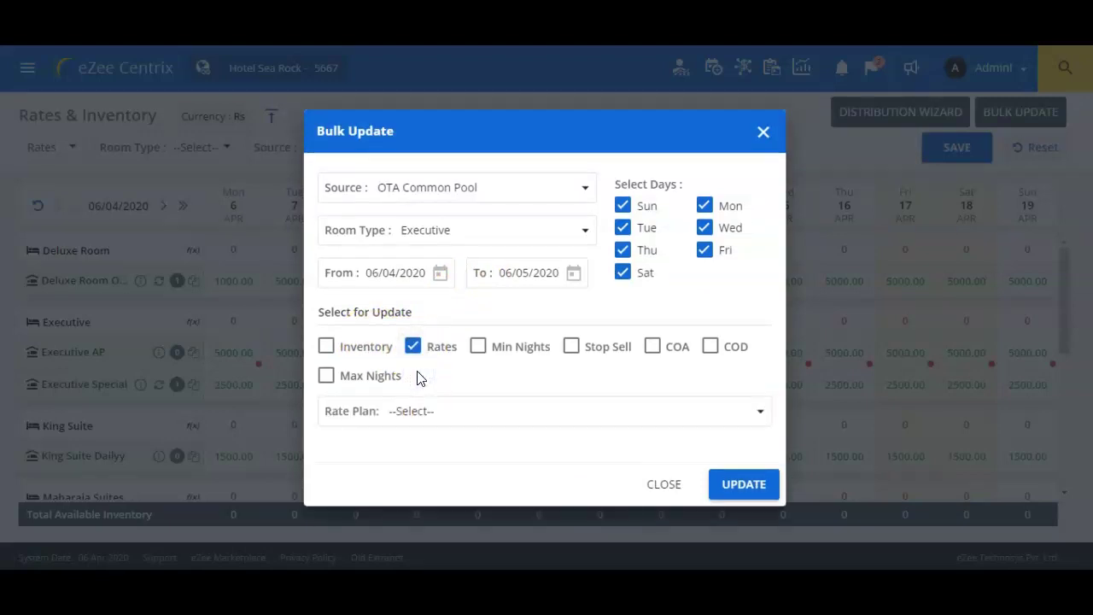
pyautogui.click(517, 348)
pyautogui.click(584, 333)
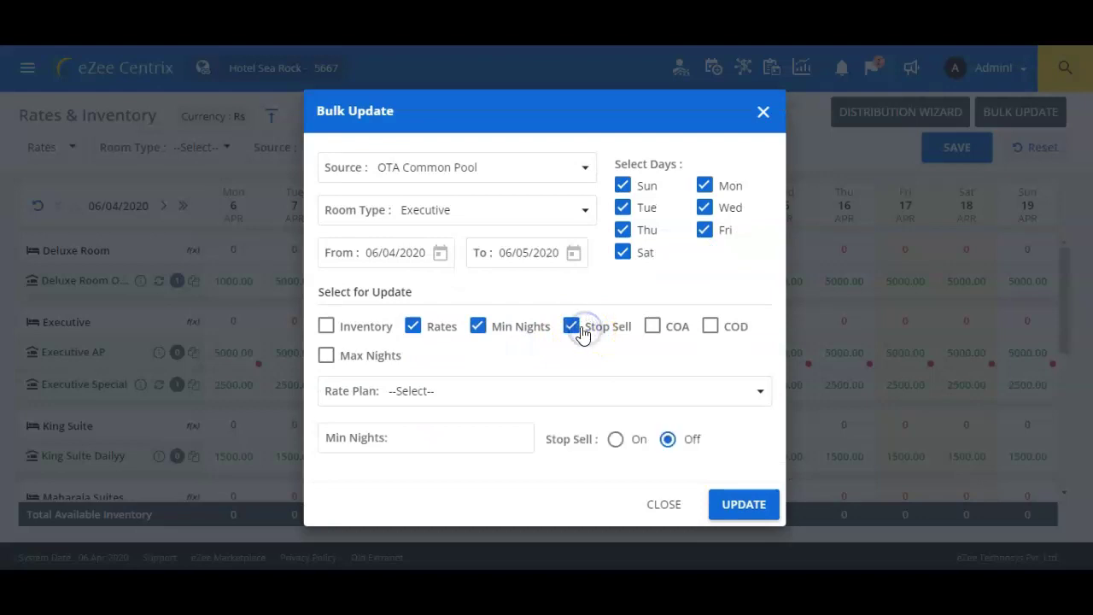
pyautogui.click(574, 331)
pyautogui.click(492, 332)
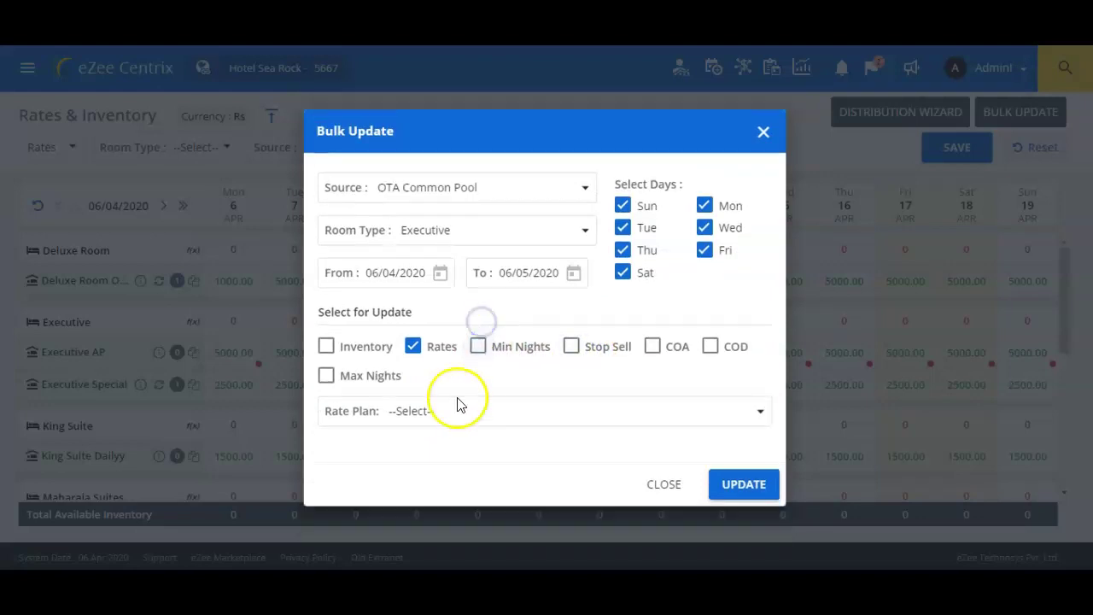
pyautogui.click(454, 414)
pyautogui.click(453, 444)
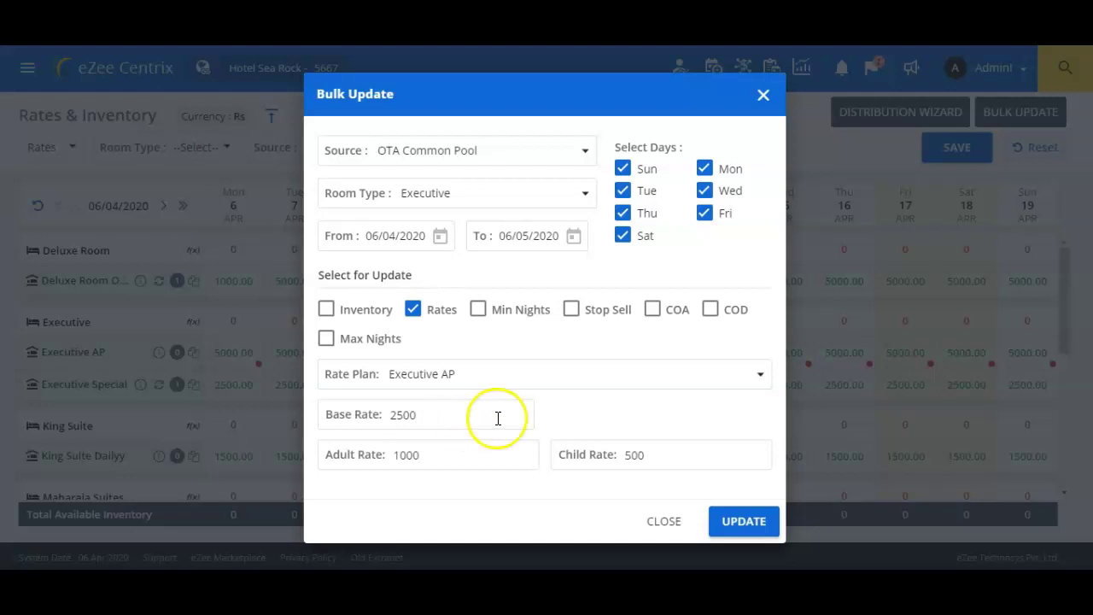
pyautogui.click(744, 524)
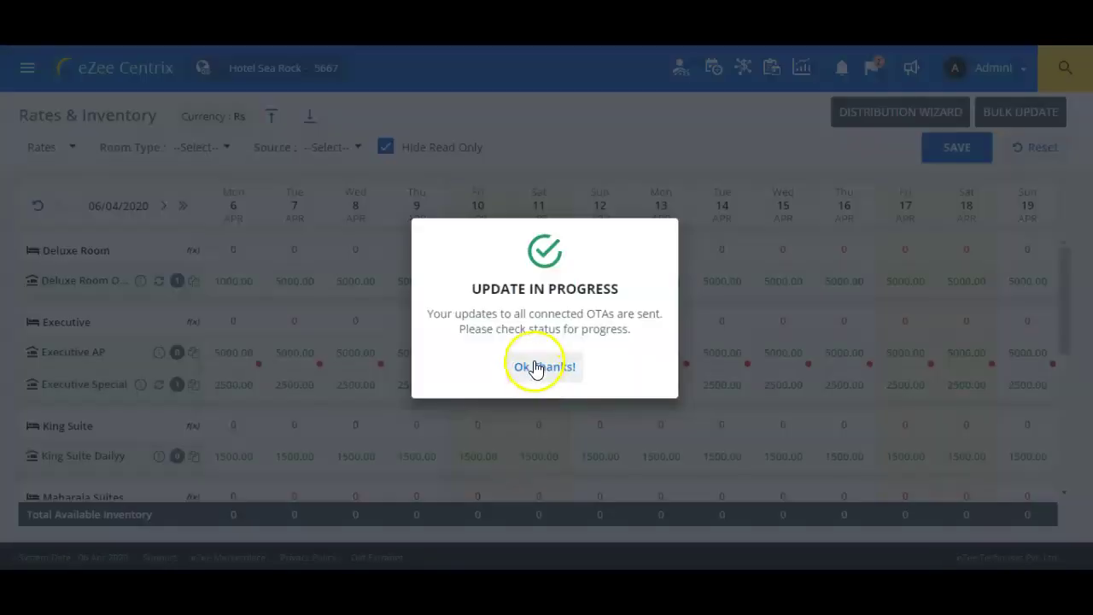
pyautogui.click(536, 367)
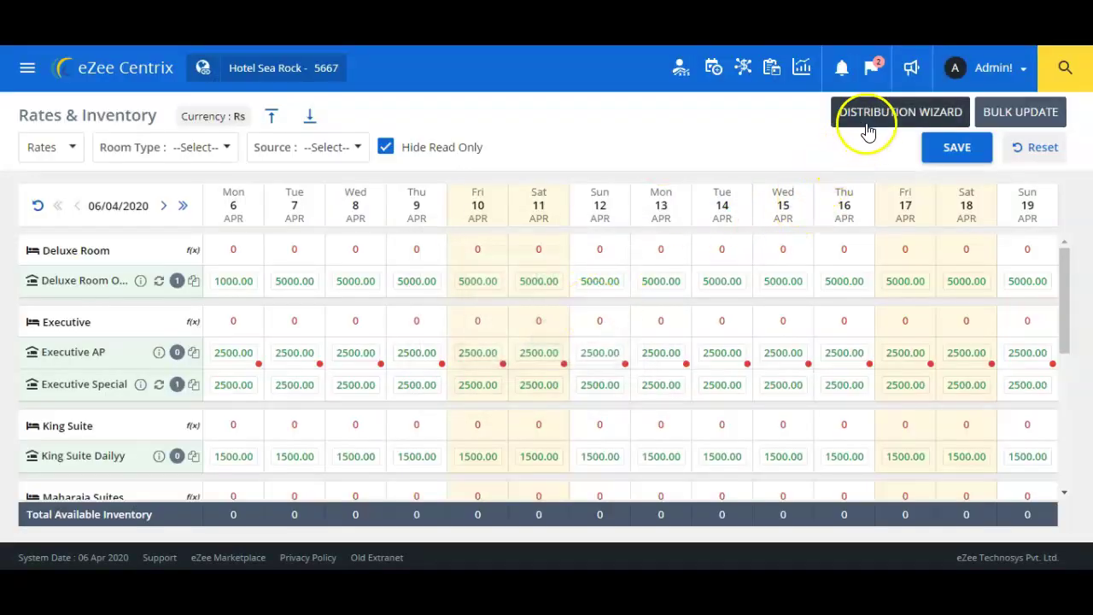
# Open the Distribution Wizard for OTA Common Pool with Deluxe Room Only and King Suite Dailyy plans
pyautogui.click(884, 123)
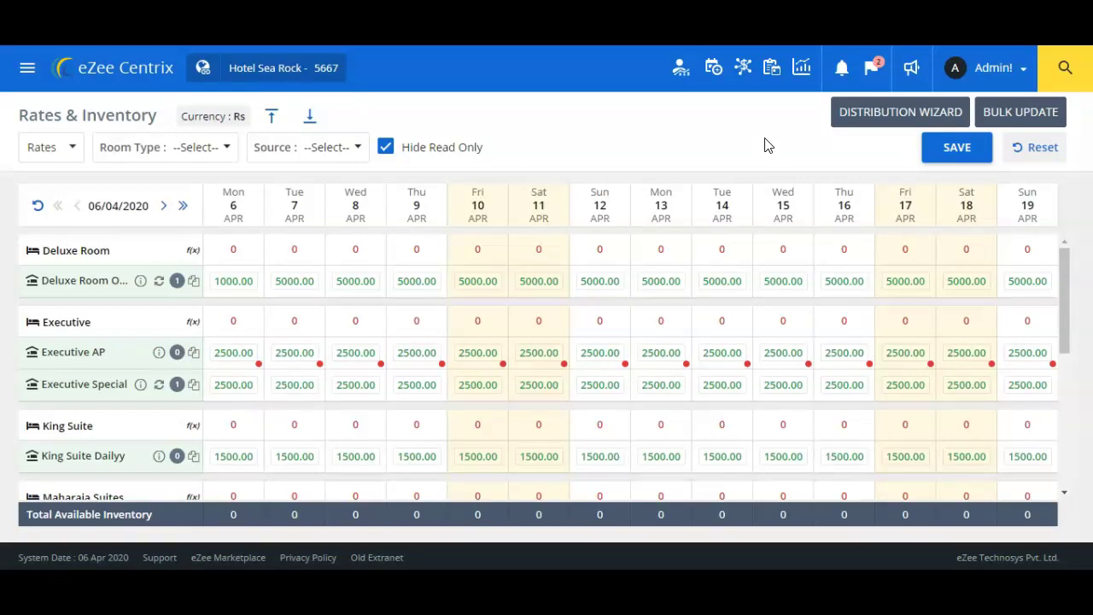
pyautogui.click(838, 122)
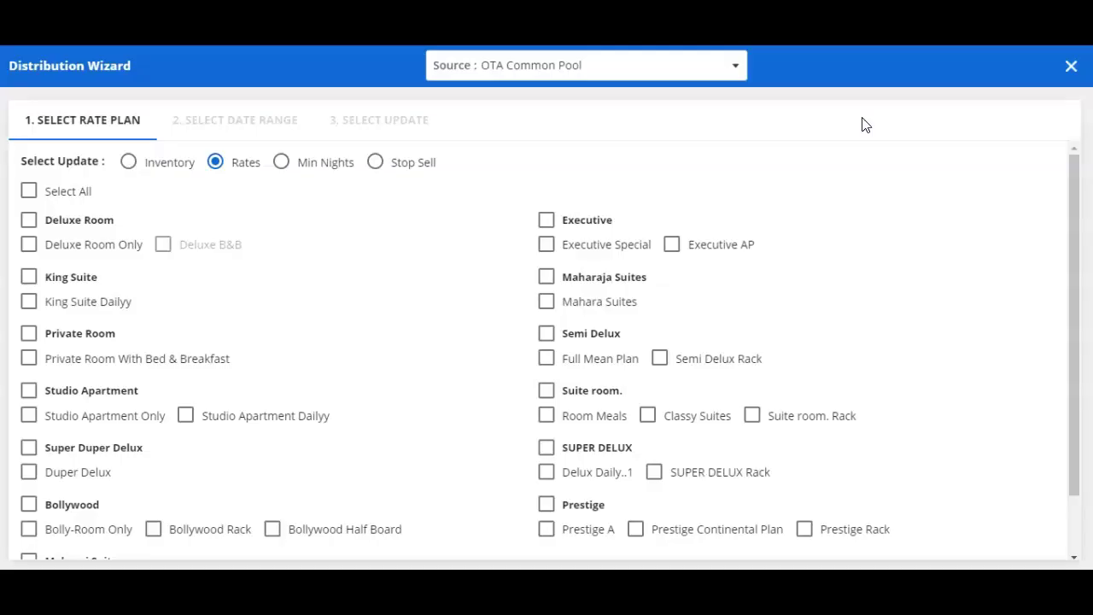
pyautogui.click(642, 73)
pyautogui.click(642, 72)
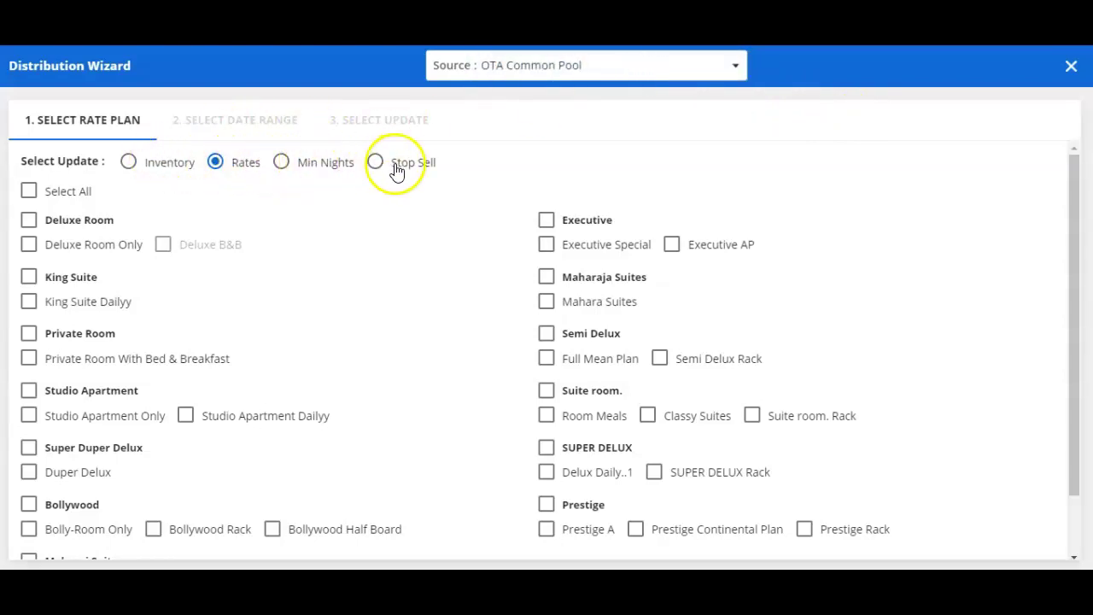
pyautogui.click(29, 244)
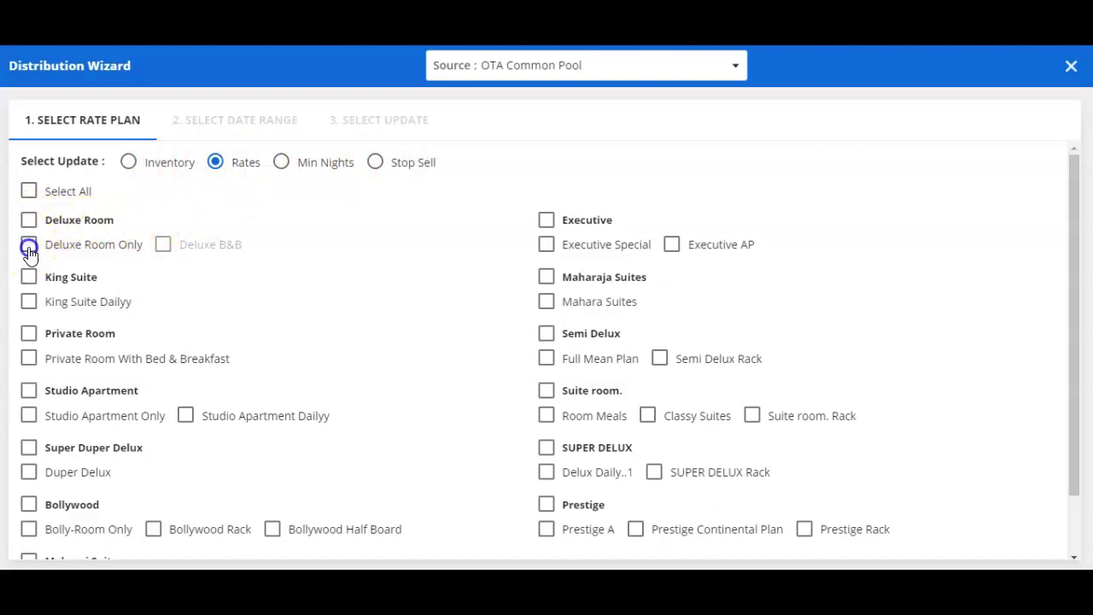
pyautogui.click(30, 302)
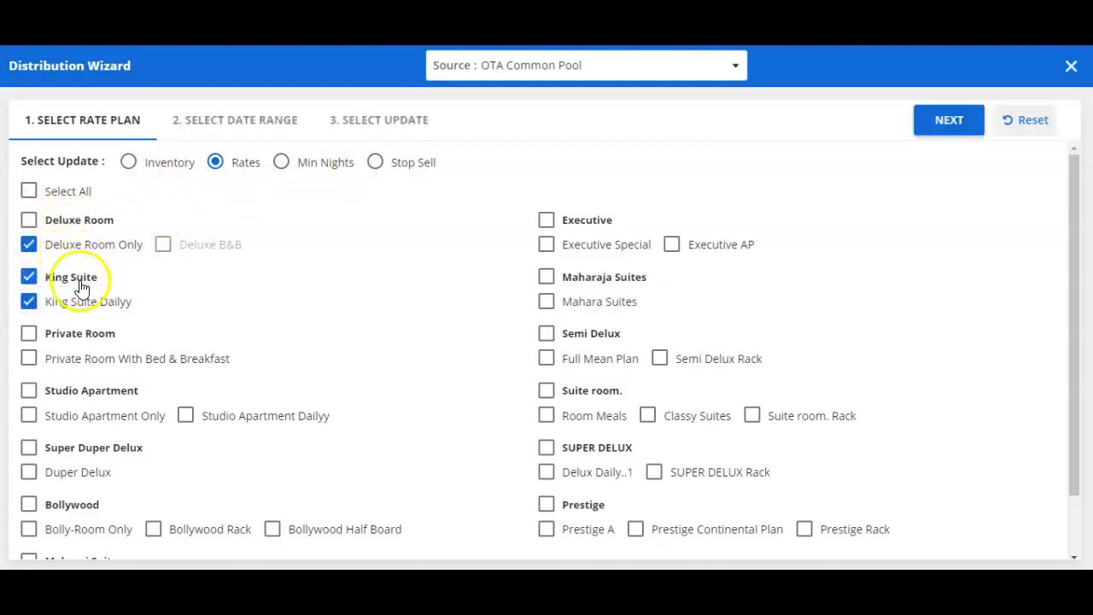
# Add a second date range, 07/05/2020 to 14/05/2020, after 06/04–06/05/2020
pyautogui.click(936, 128)
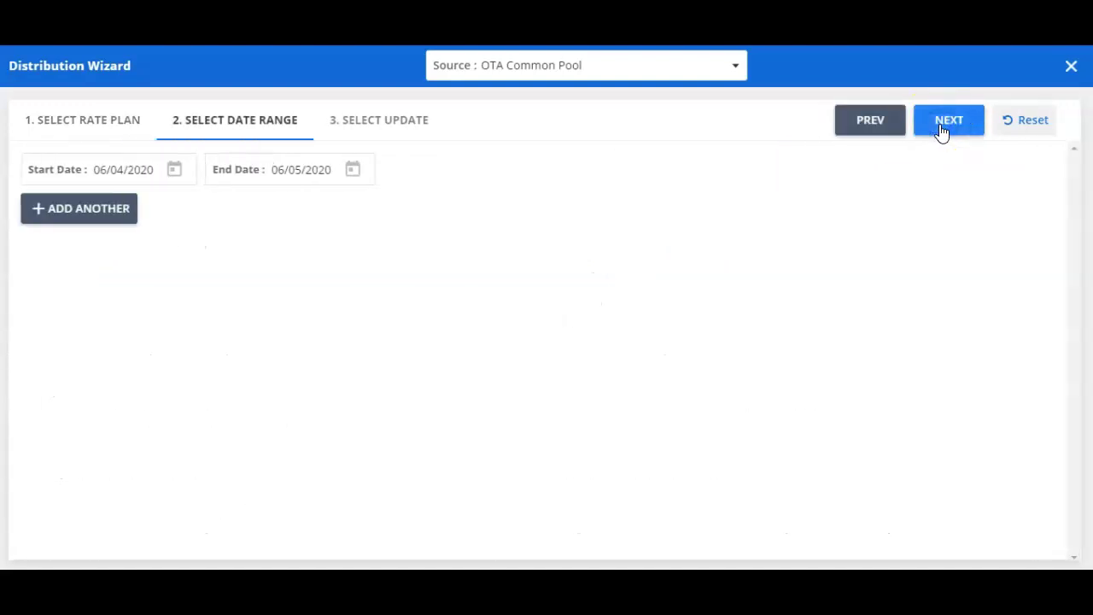
pyautogui.click(84, 213)
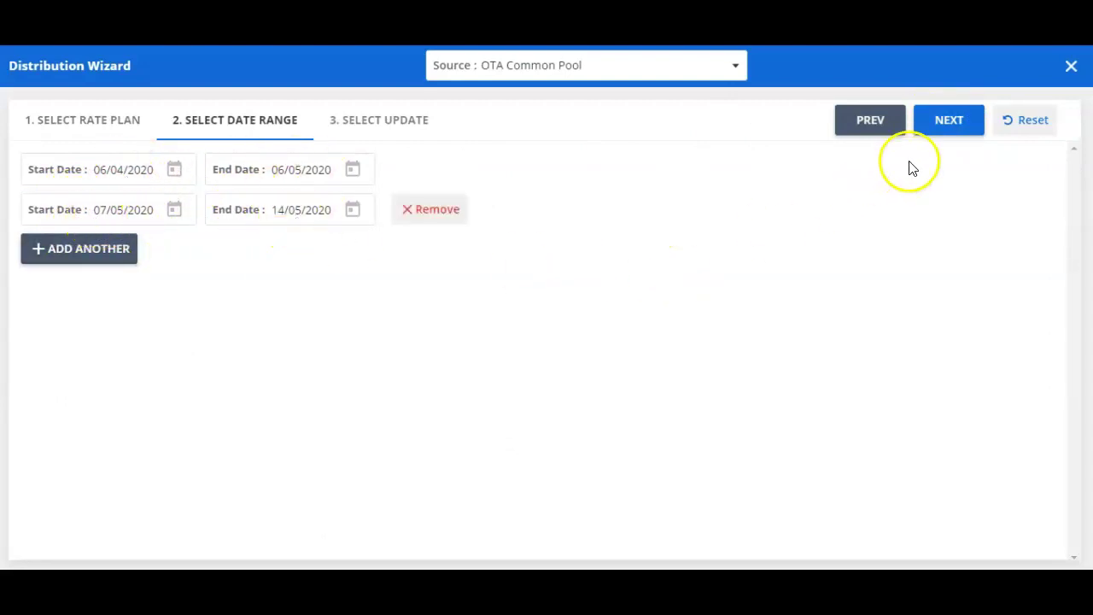
# Enter Base, Adult and Child rates for both plans and ranges, starting with Deluxe base 2500, and submit
pyautogui.click(948, 130)
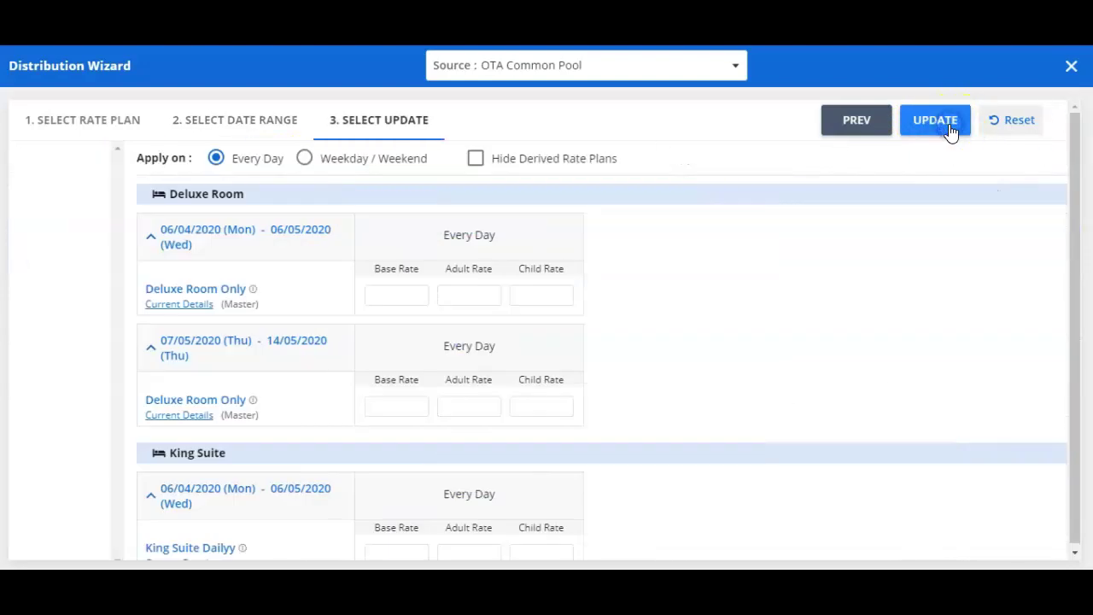
pyautogui.click(282, 290)
pyautogui.write('2500')
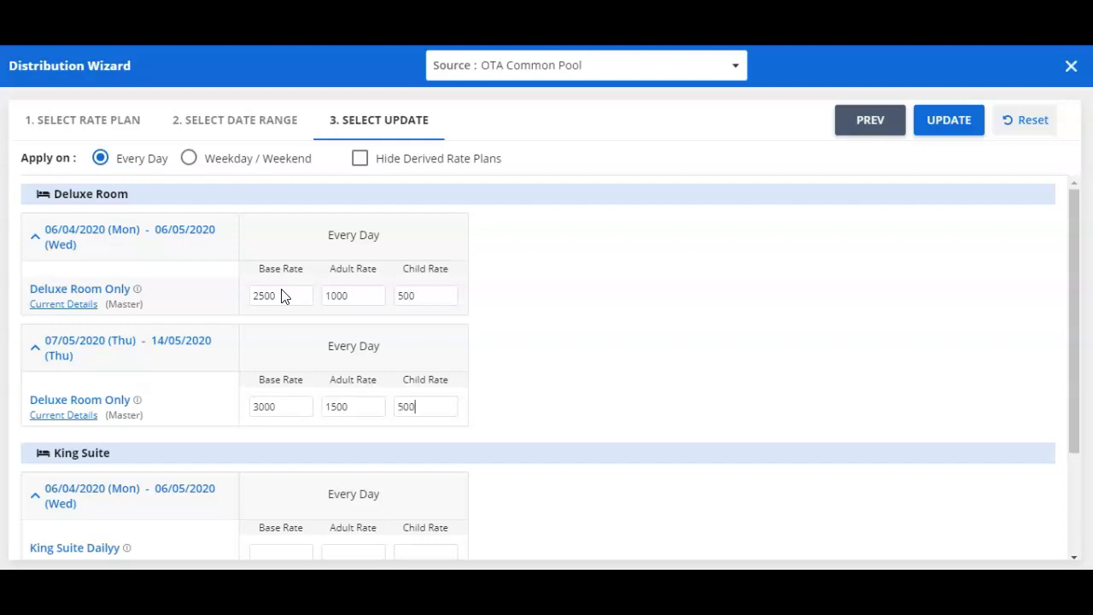
pyautogui.press('Tab')
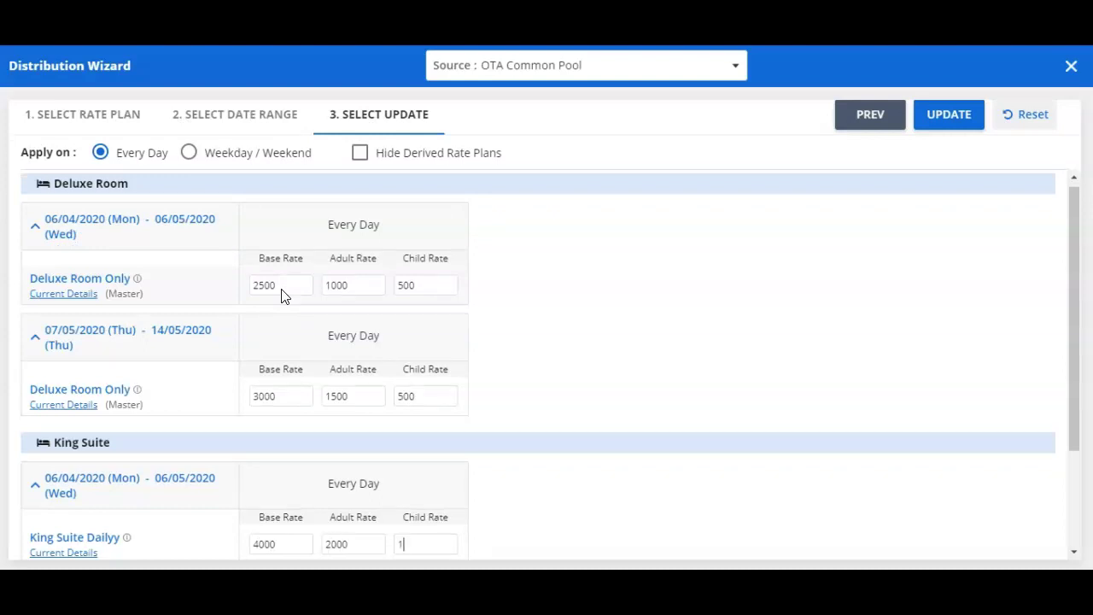
pyautogui.scroll(-2, 284, 294)
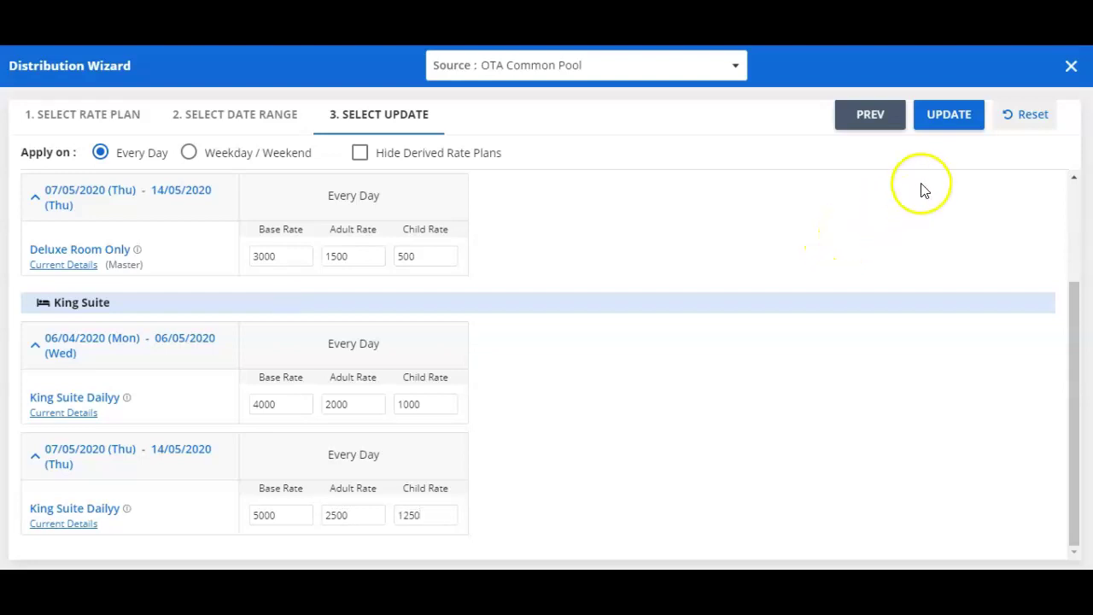
pyautogui.click(947, 122)
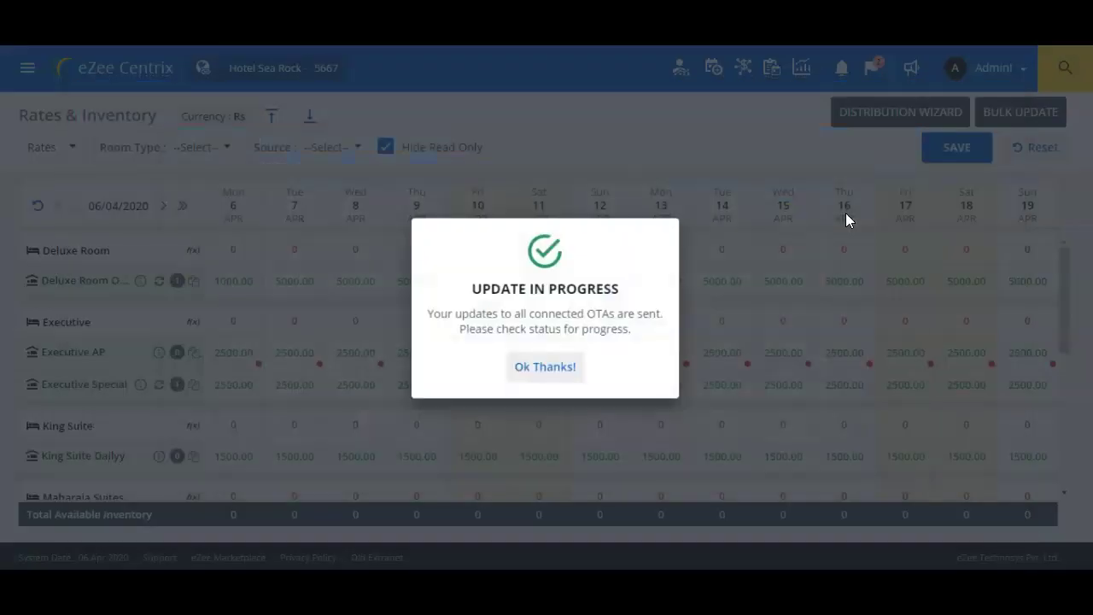
pyautogui.click(684, 297)
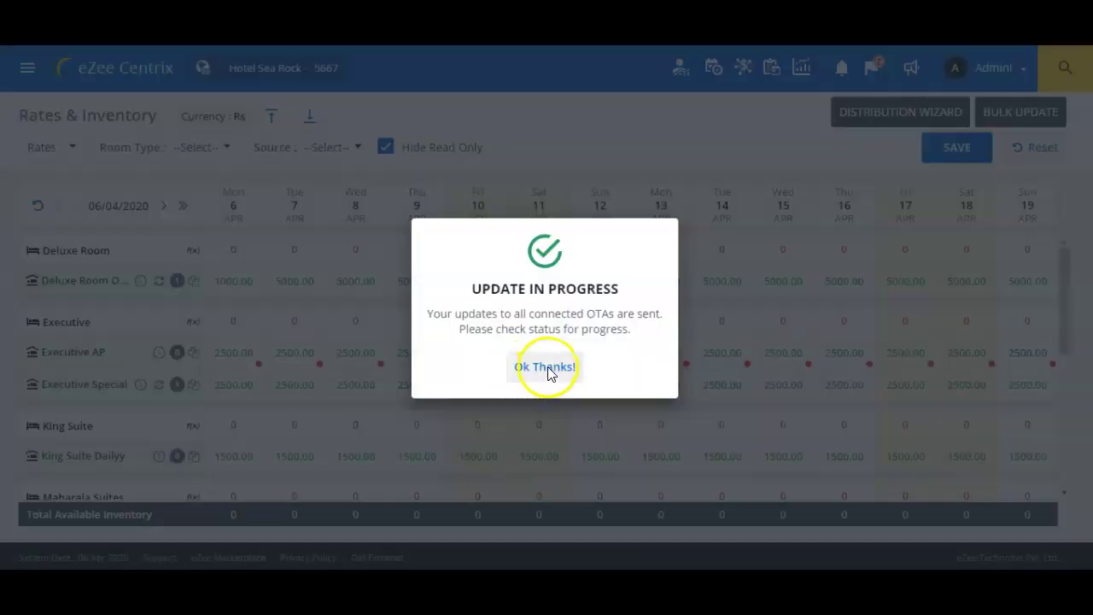
# Dismiss the update confirmation and point to the Export and Import icons on the grid
pyautogui.click(547, 370)
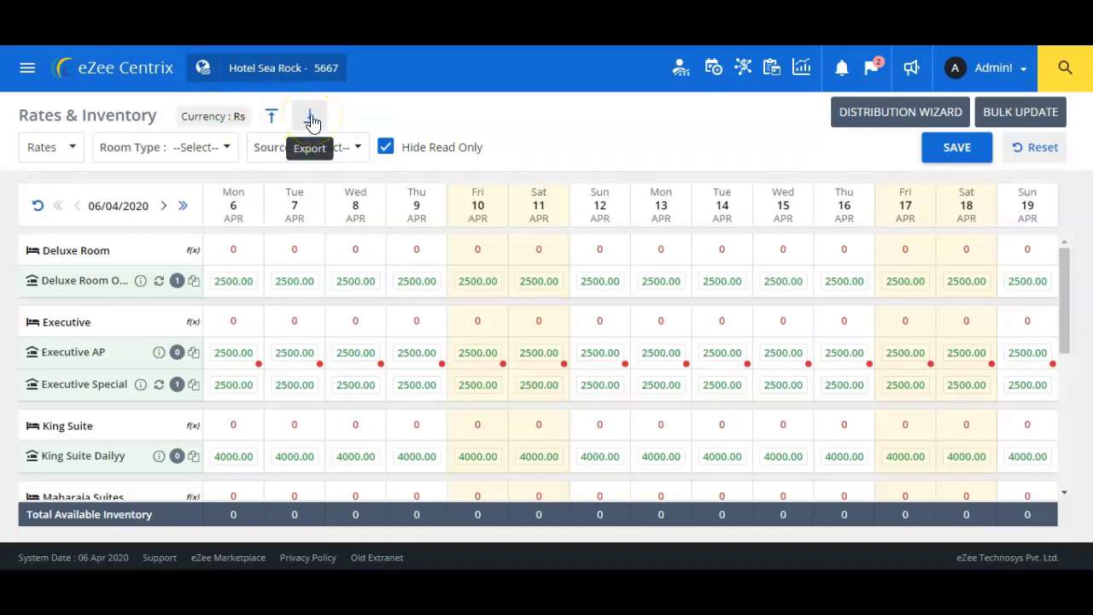
pyautogui.click(271, 118)
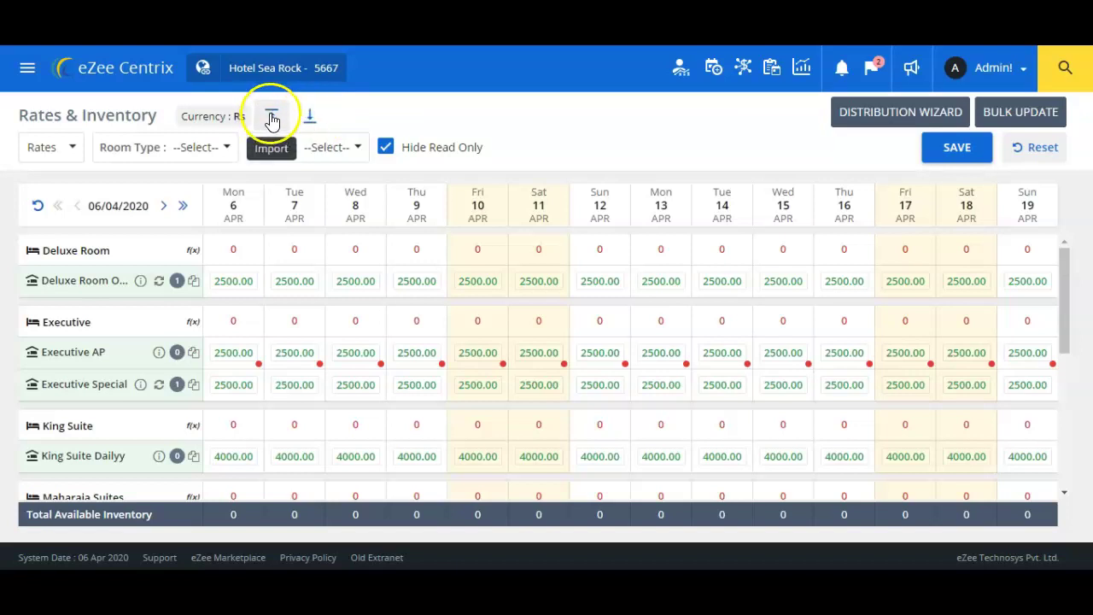